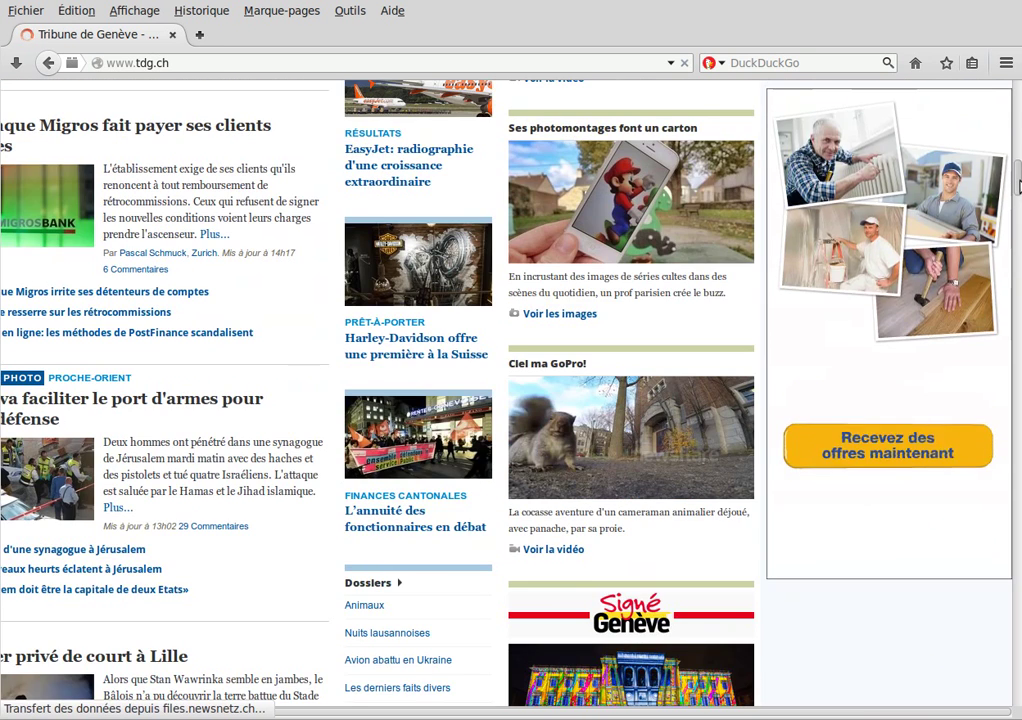
- Examine the advertisements on the Tribune de Genève page and check the artisan banner's context options for its player type
left_click_drag(1016, 182, 1018, 225)
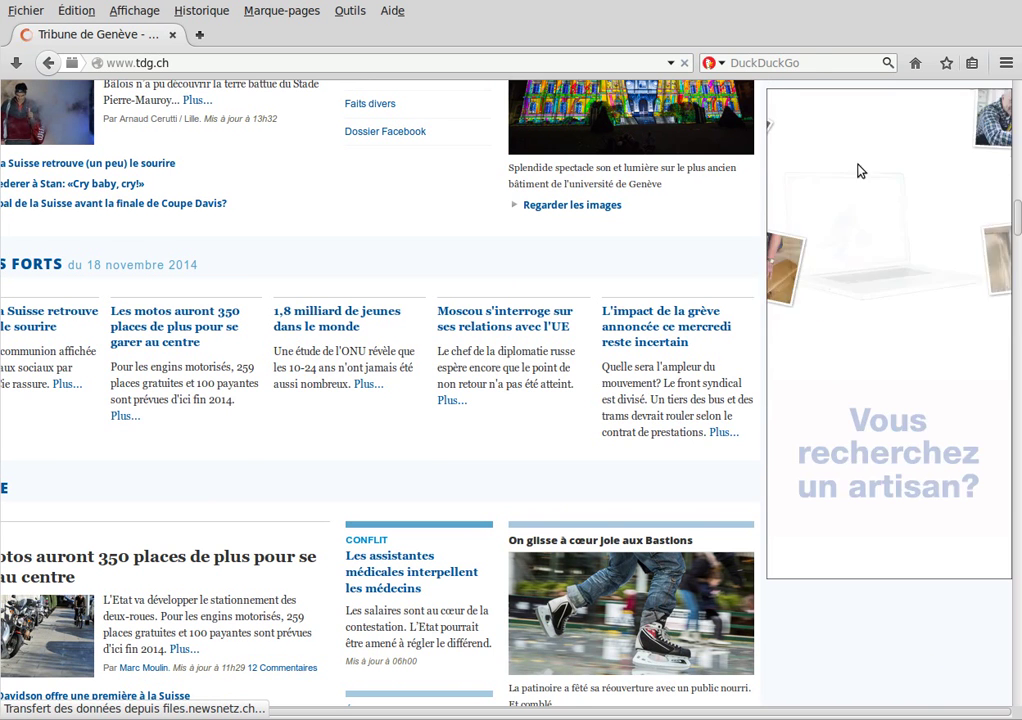
right_click(786, 312)
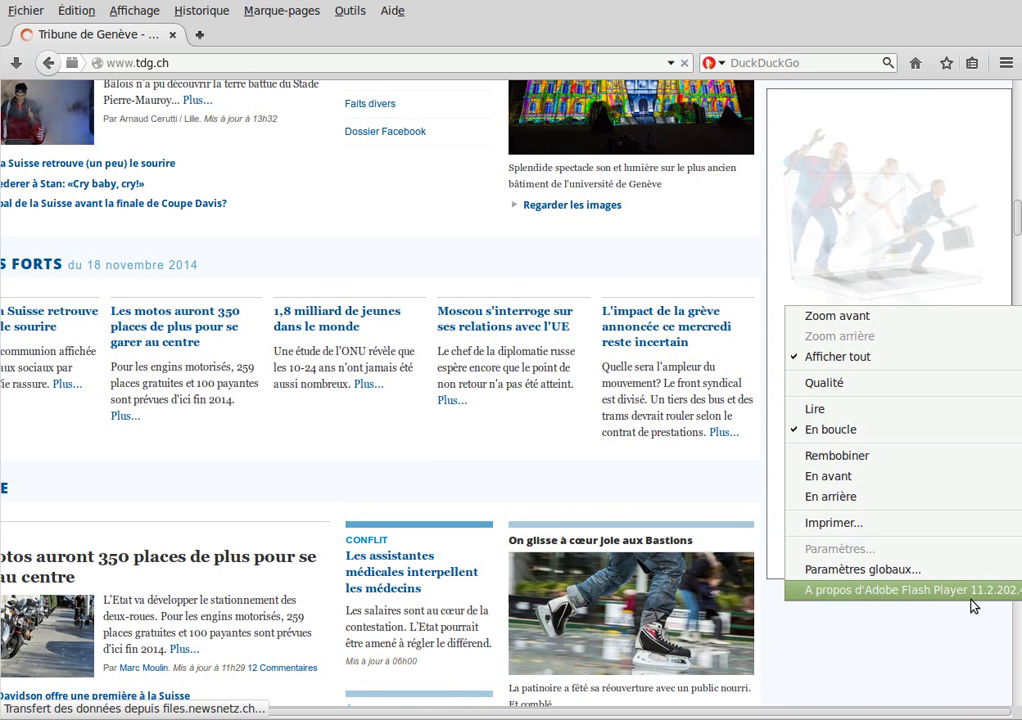
left_click(862, 684)
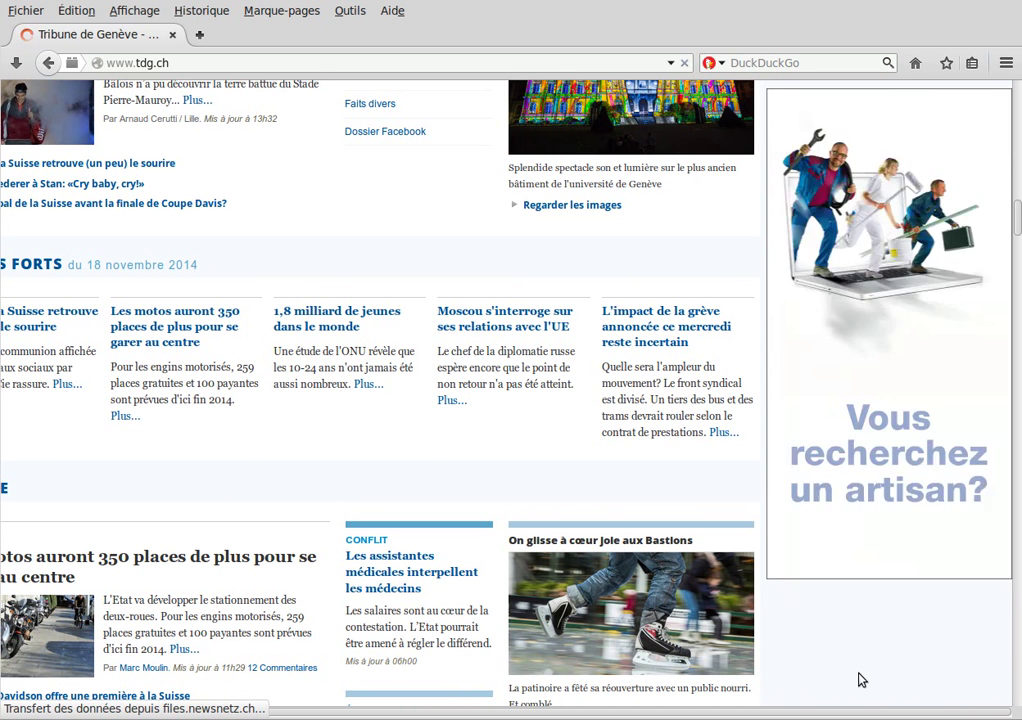
scroll(860, 677, "up", 10)
scroll(858, 676, "up", 7)
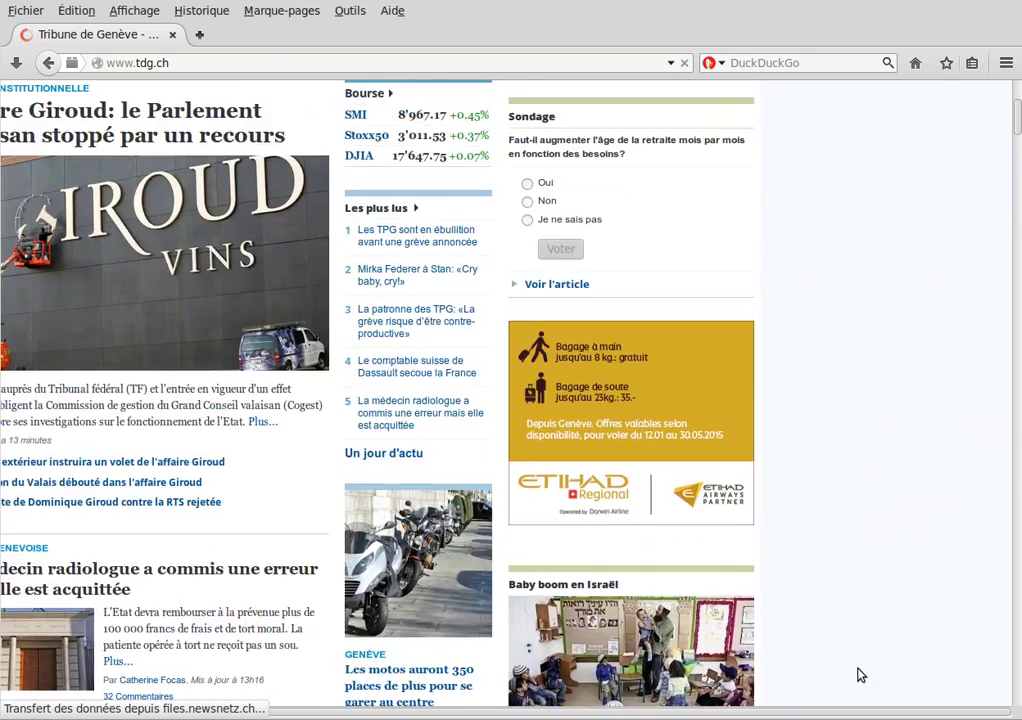
scroll(857, 675, "down", 5)
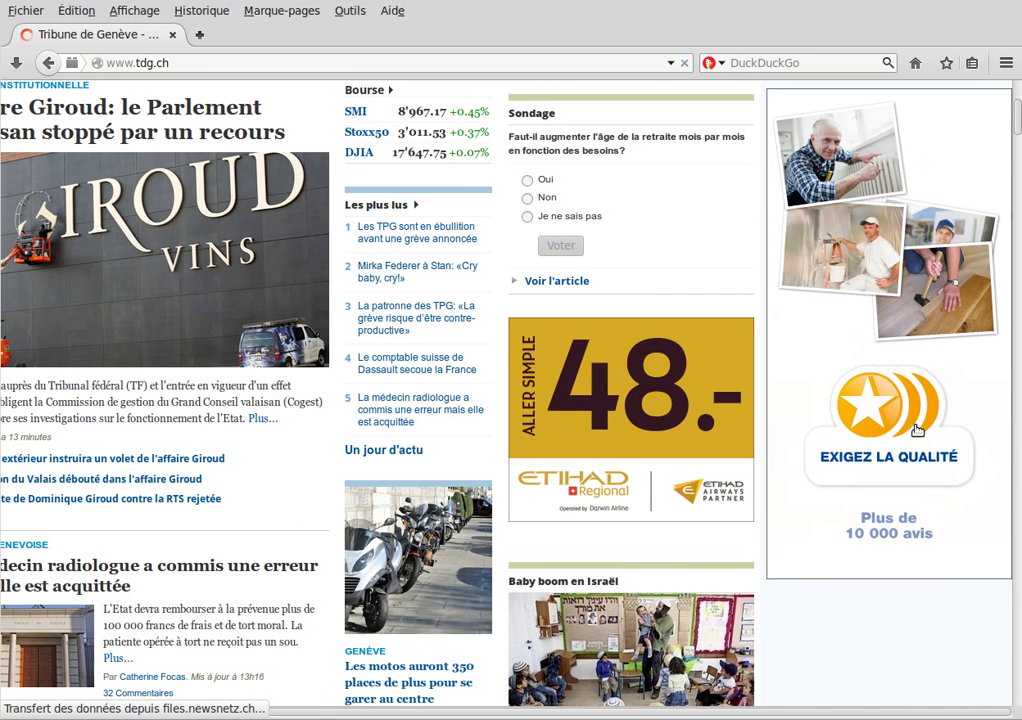
- Search the add-ons manager for "flashbloc" and install Flashblock 1.5.17
left_click(349, 12)
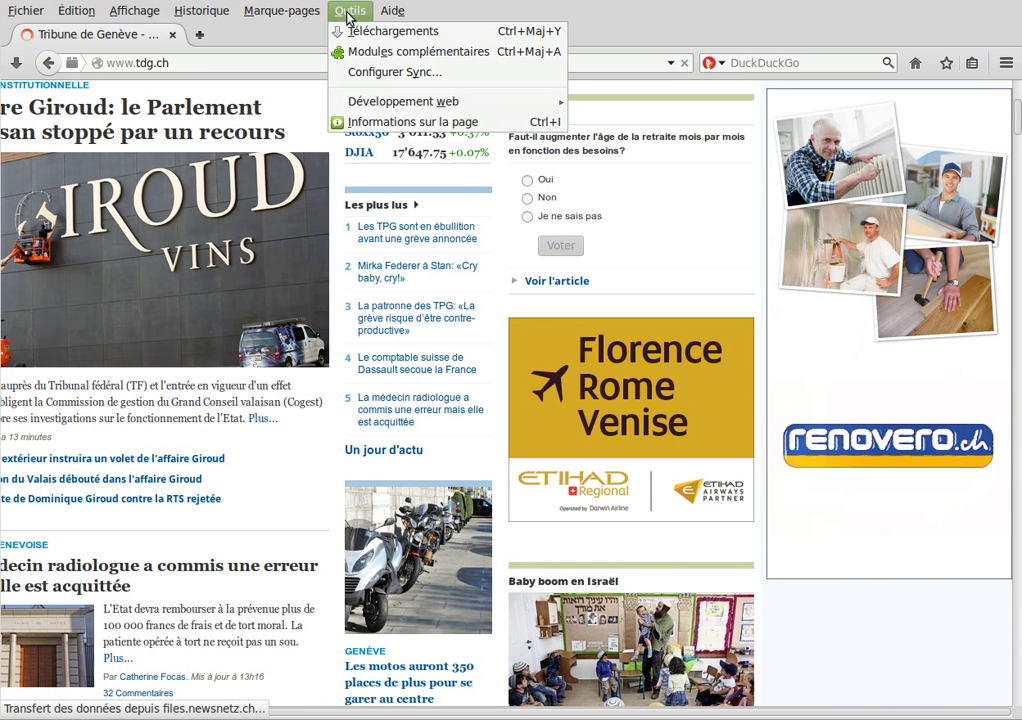
left_click(381, 55)
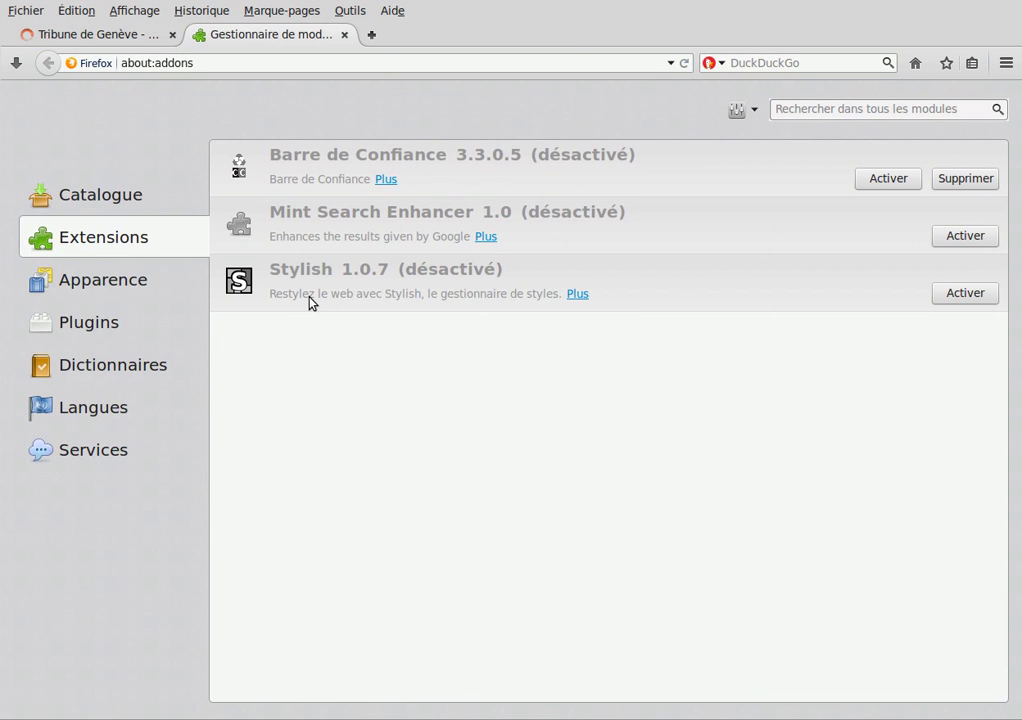
left_click(95, 200)
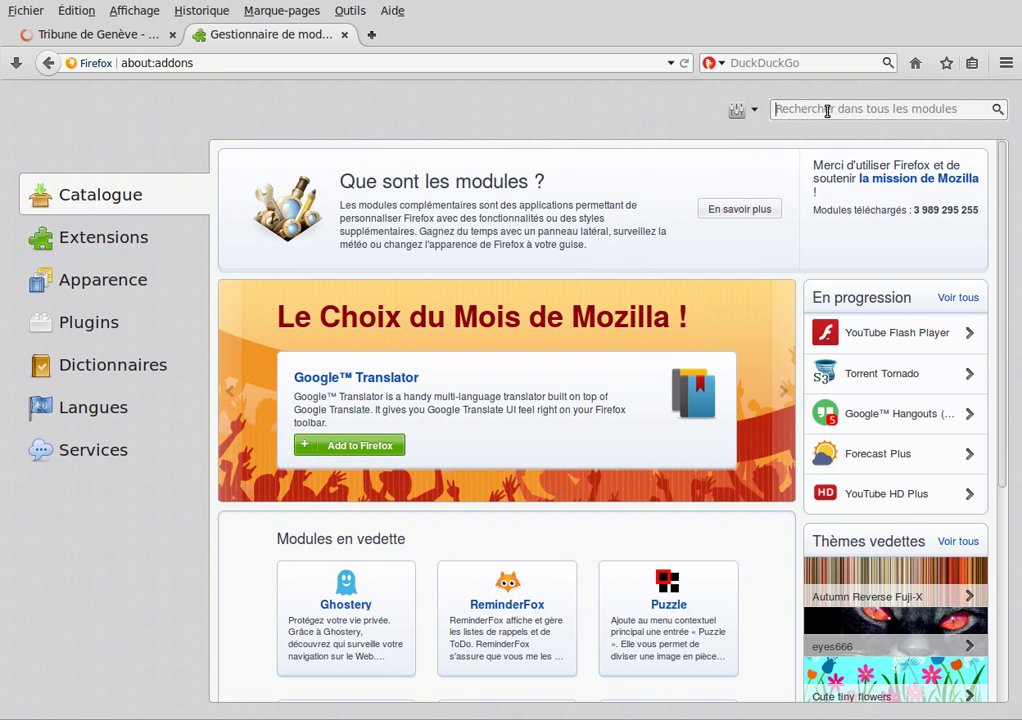
type("flashbloc")
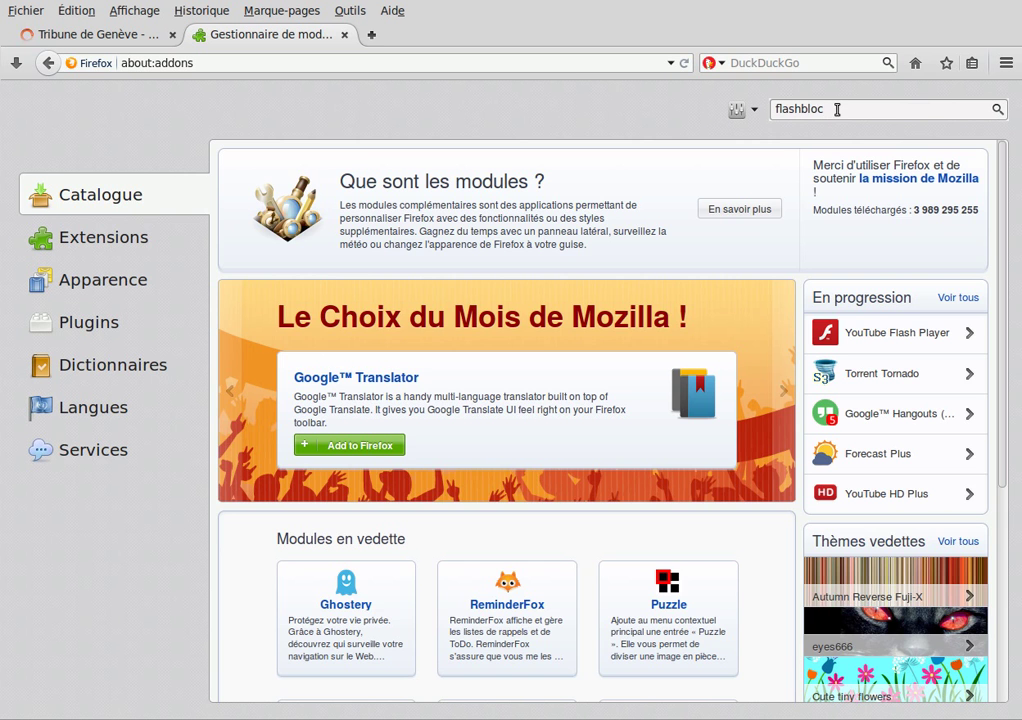
key("Return")
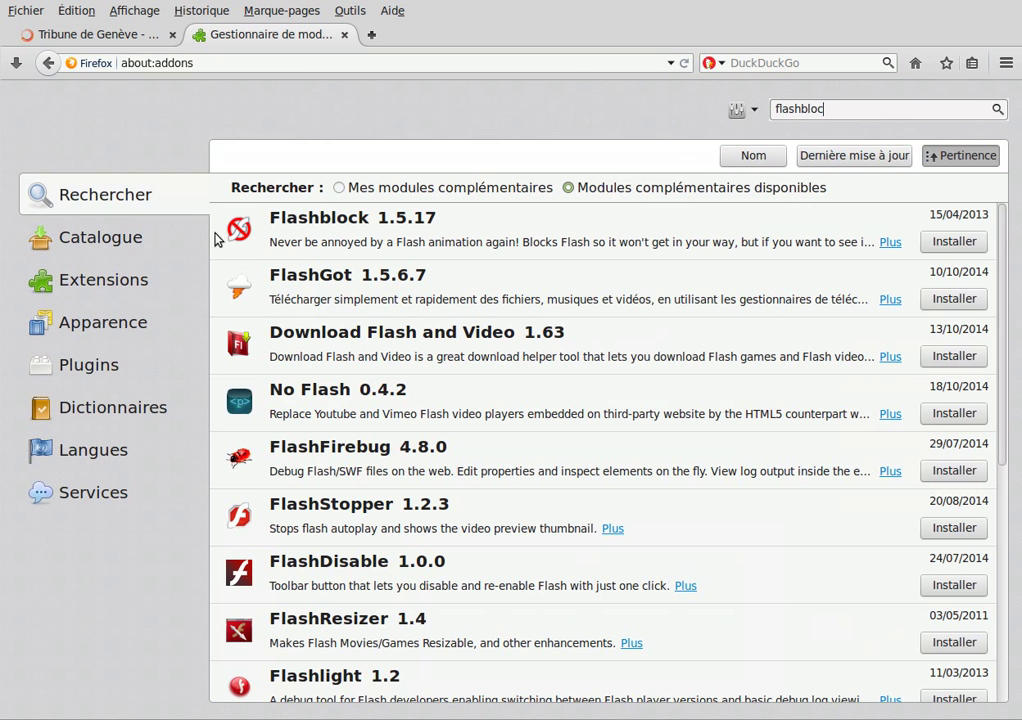
left_click(393, 232)
left_click(945, 243)
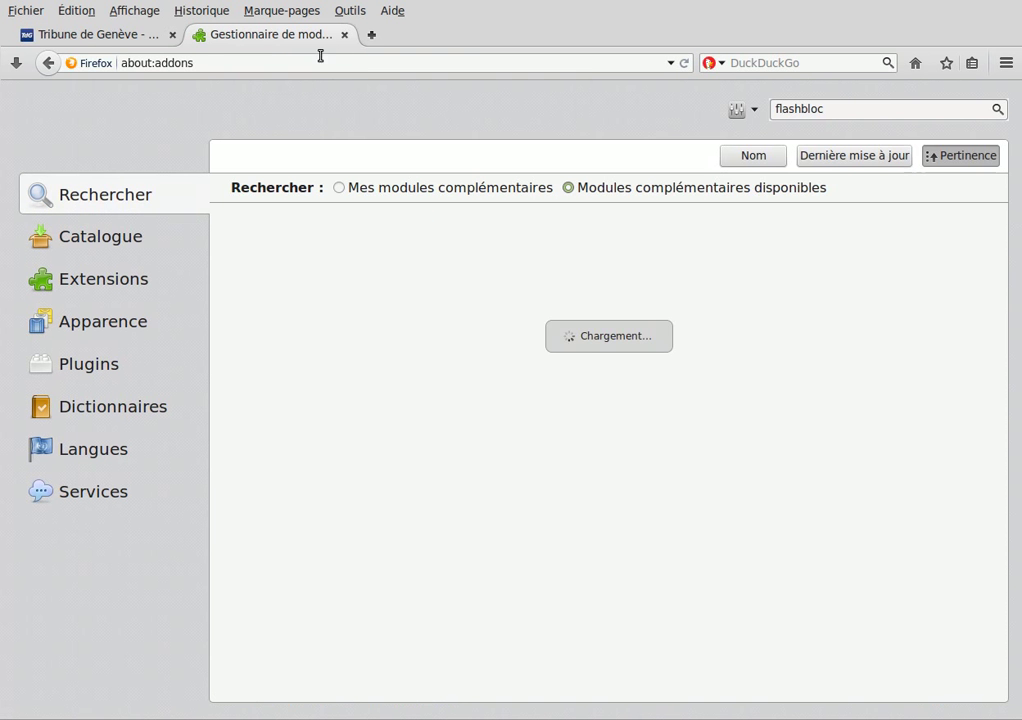
- Return to the Tribune de Genève page and inspect its advertising areas with Flashblock installed
left_click(87, 36)
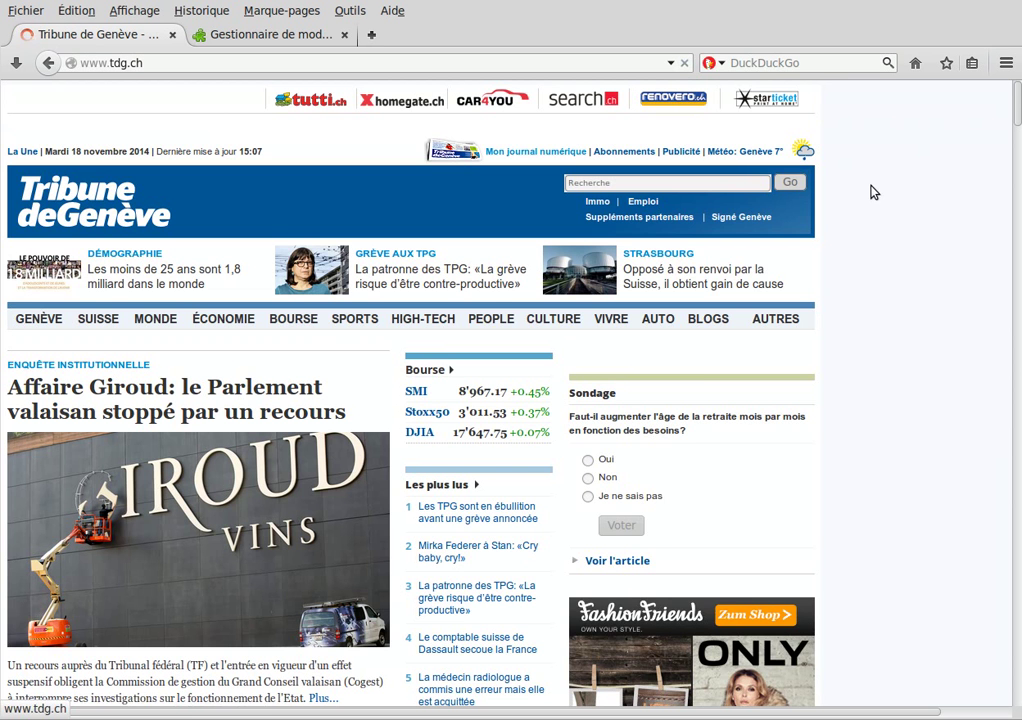
scroll(956, 244, "down", 3)
scroll(955, 244, "up", 3)
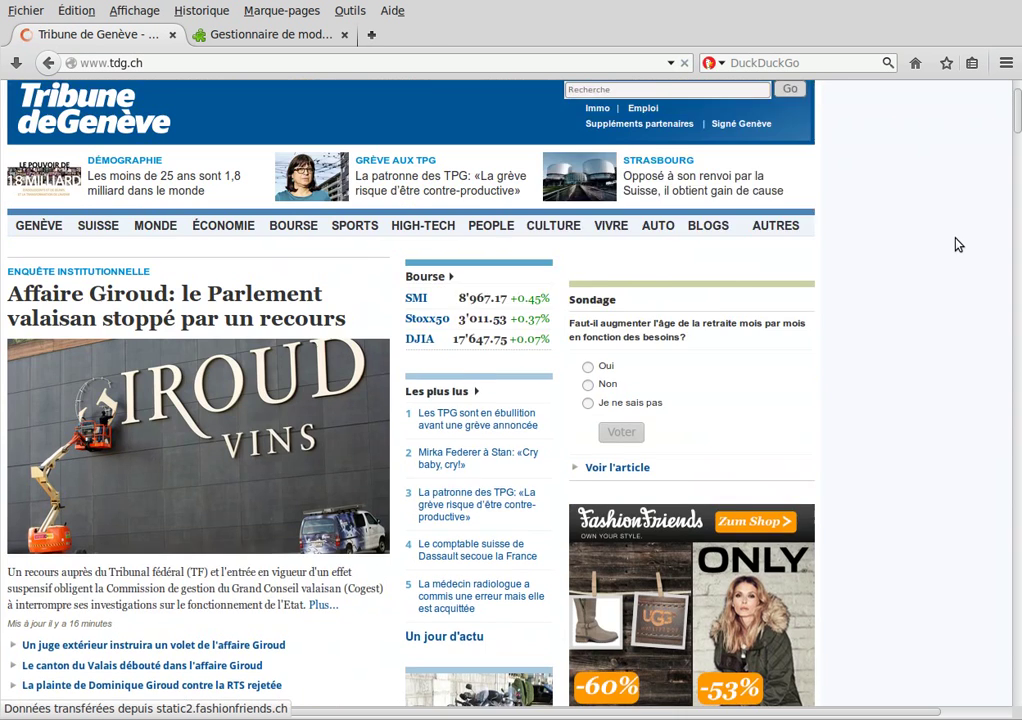
scroll(951, 233, "down", 5)
scroll(948, 231, "down", 3)
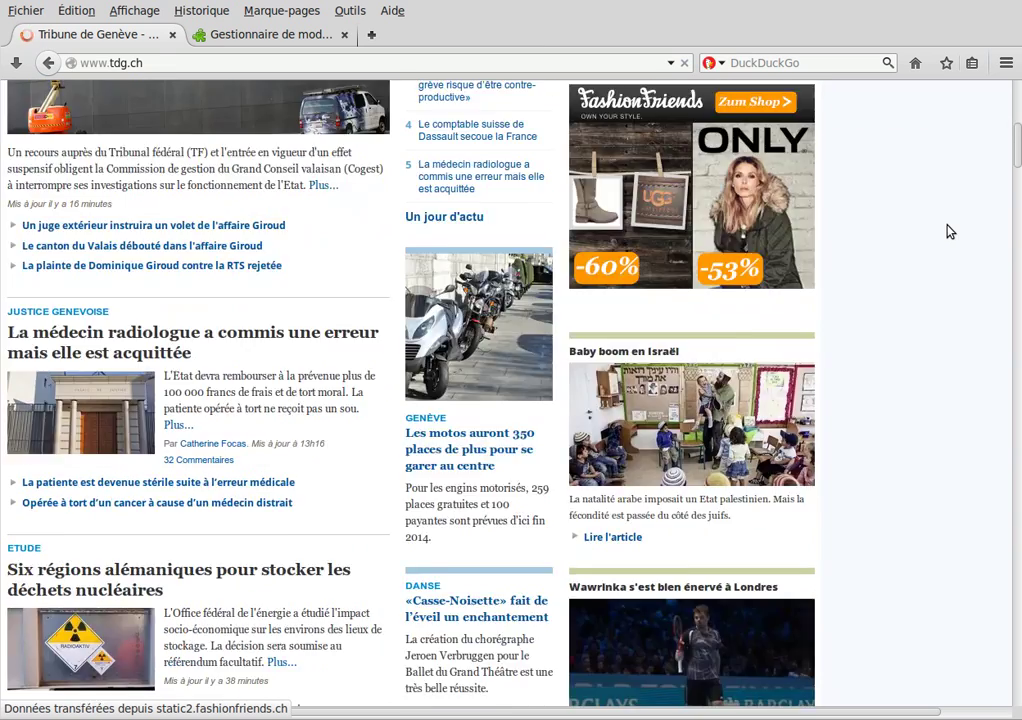
scroll(940, 220, "up", 8)
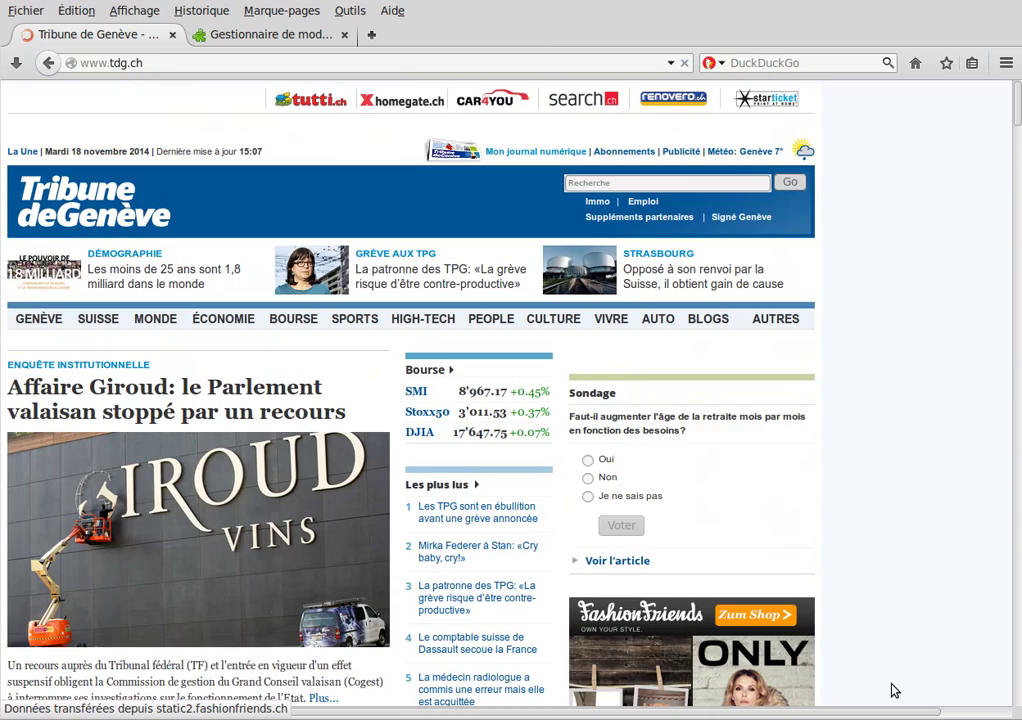
mouse_move(1015, 114)
left_mouse_down()
mouse_move(1016, 240)
mouse_move(1018, 95)
left_mouse_up()
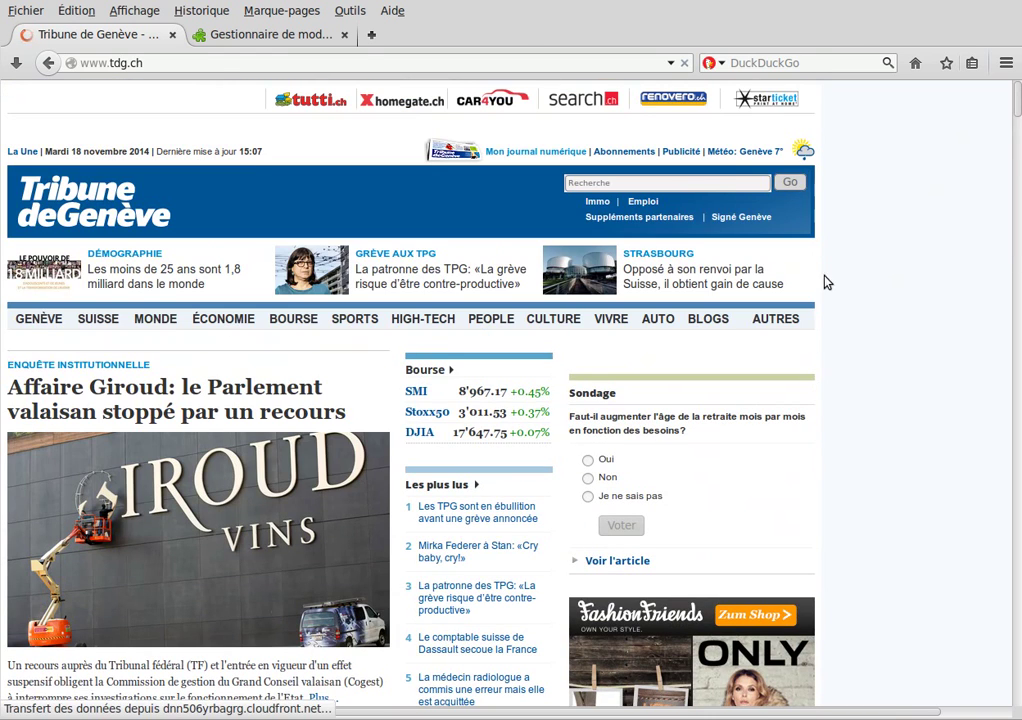
- Open youtube.com in a new tab and allow the blocked Flash player on the video "Fauré - Après un rêve"
left_click(371, 35)
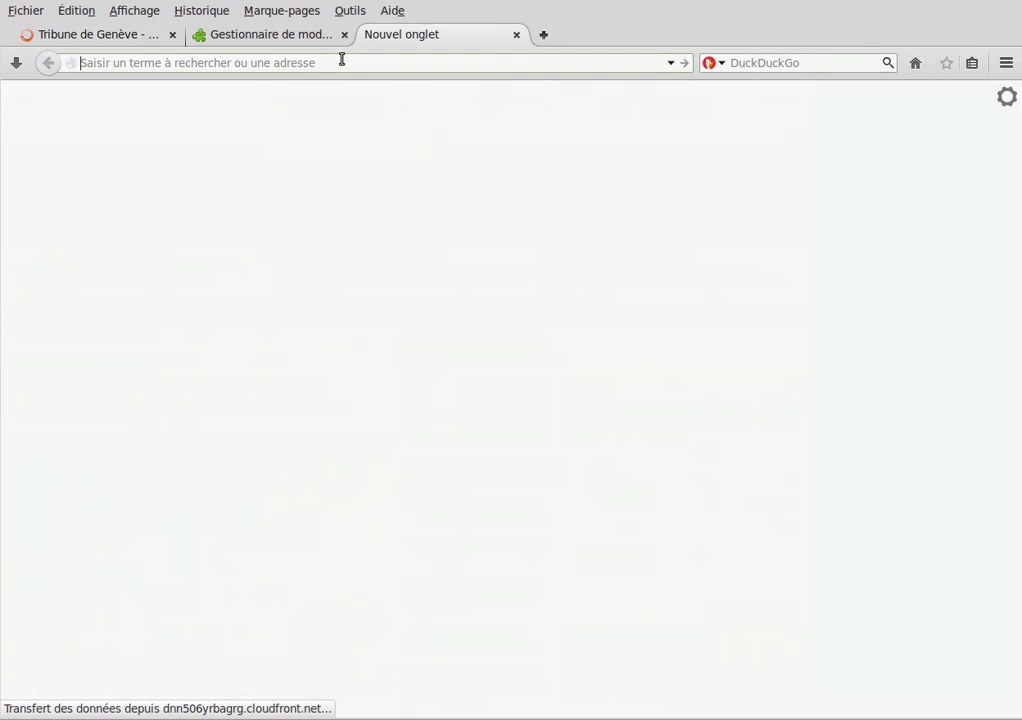
type("youtube.com/")
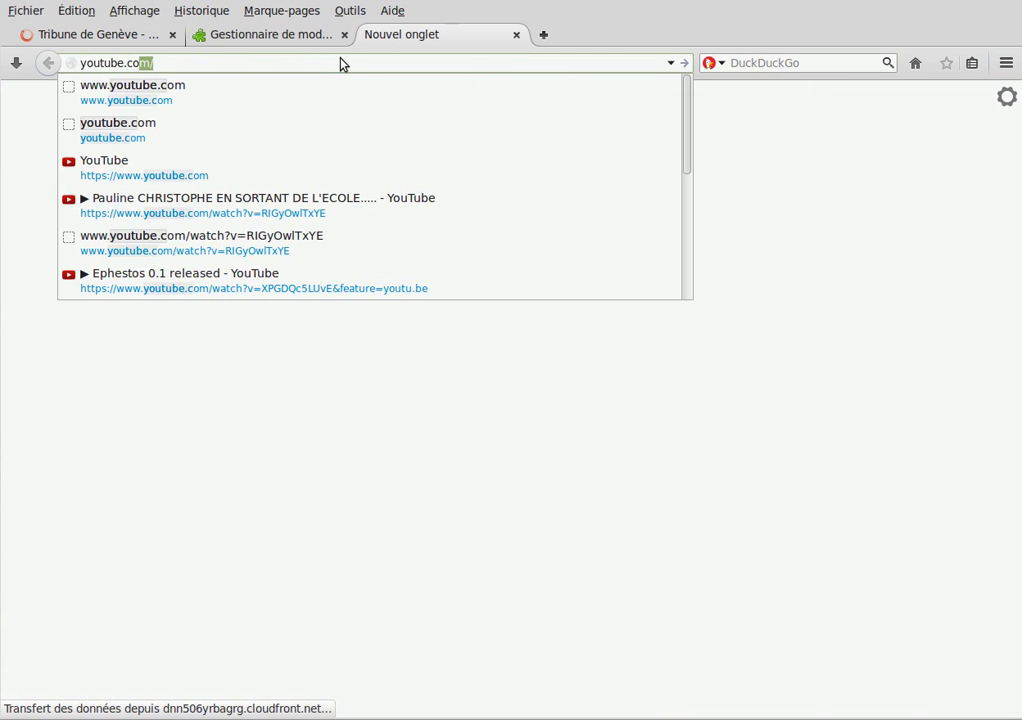
key("Return")
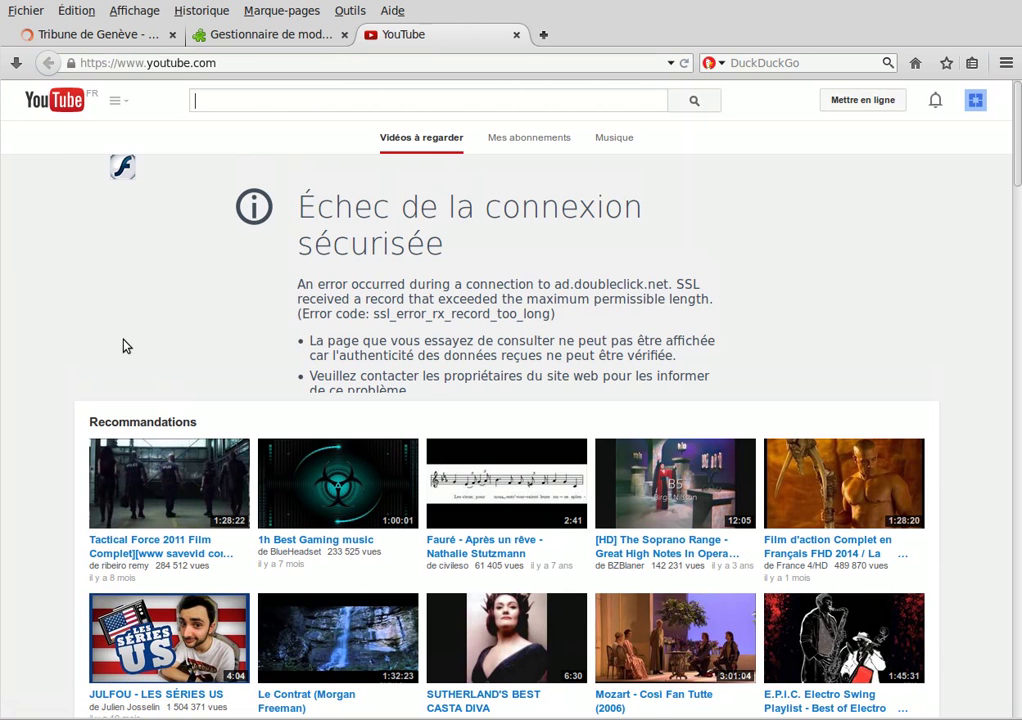
left_click(471, 491)
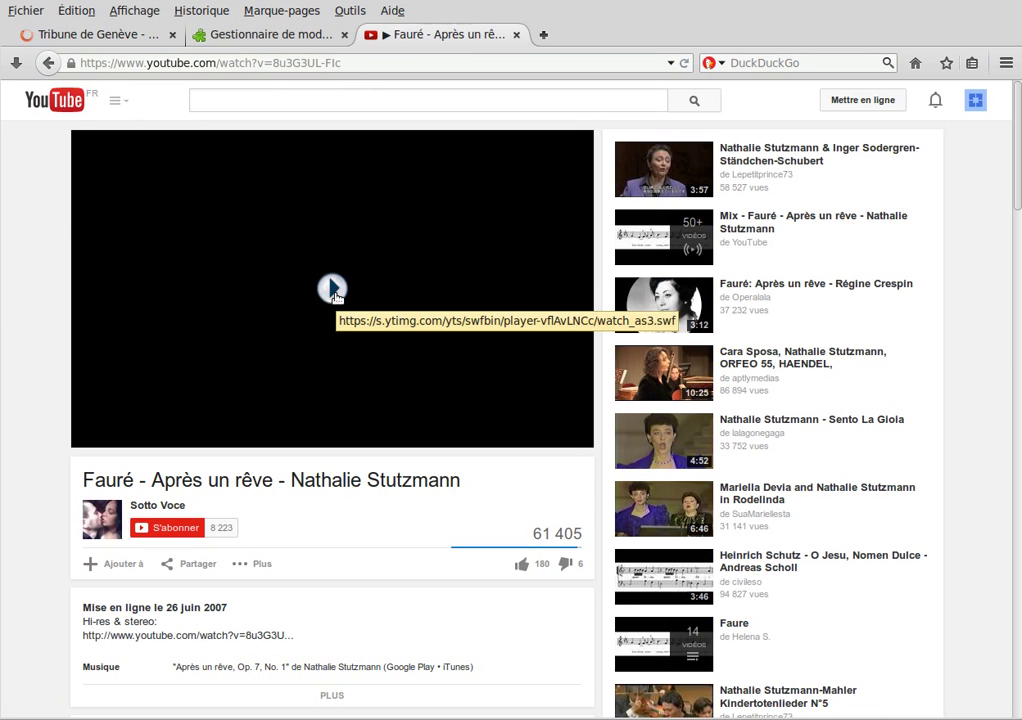
left_click(334, 292)
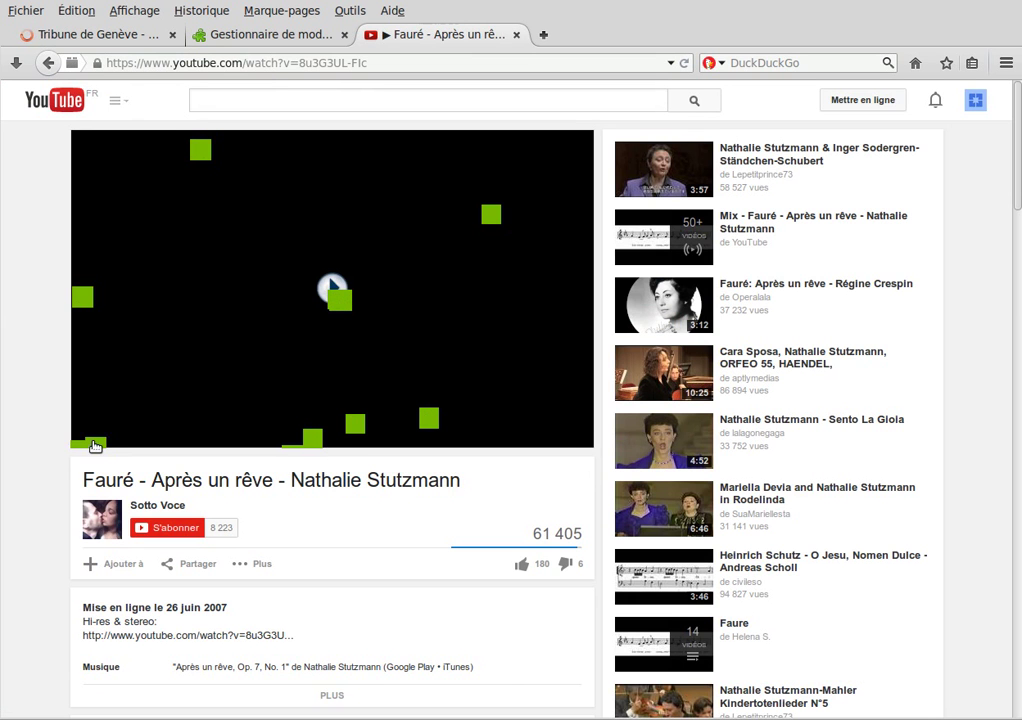
- Recheck the Tribune de Genève page for remaining non-Flash advertisements, and close the YouTube tab
left_click(95, 35)
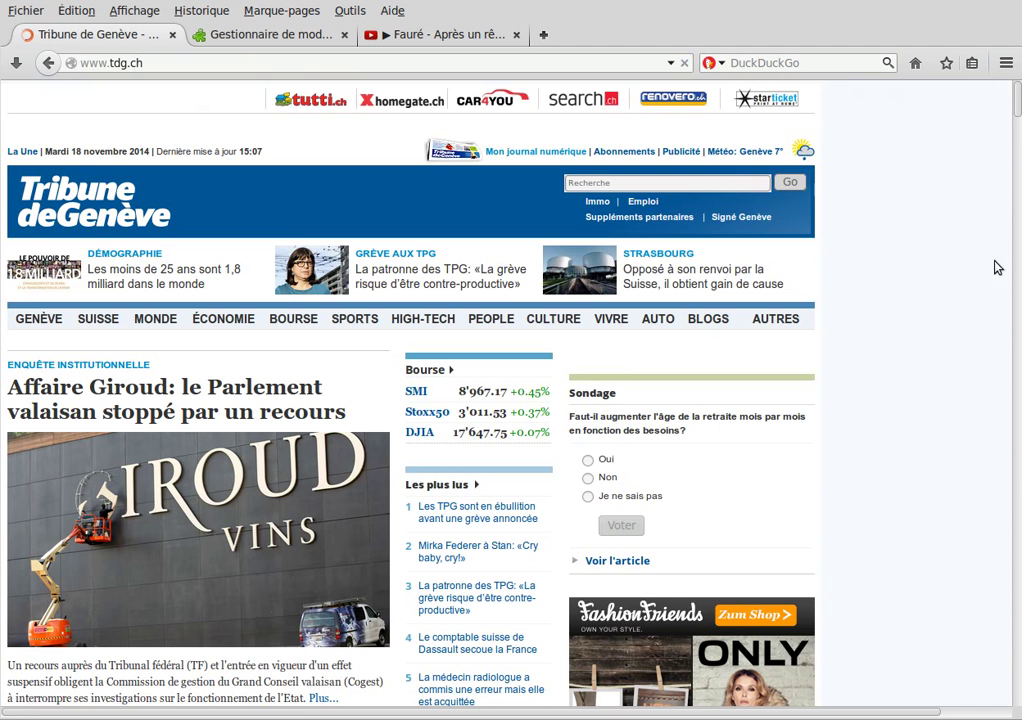
scroll(960, 250, "down", 3)
scroll(940, 239, "up", 3)
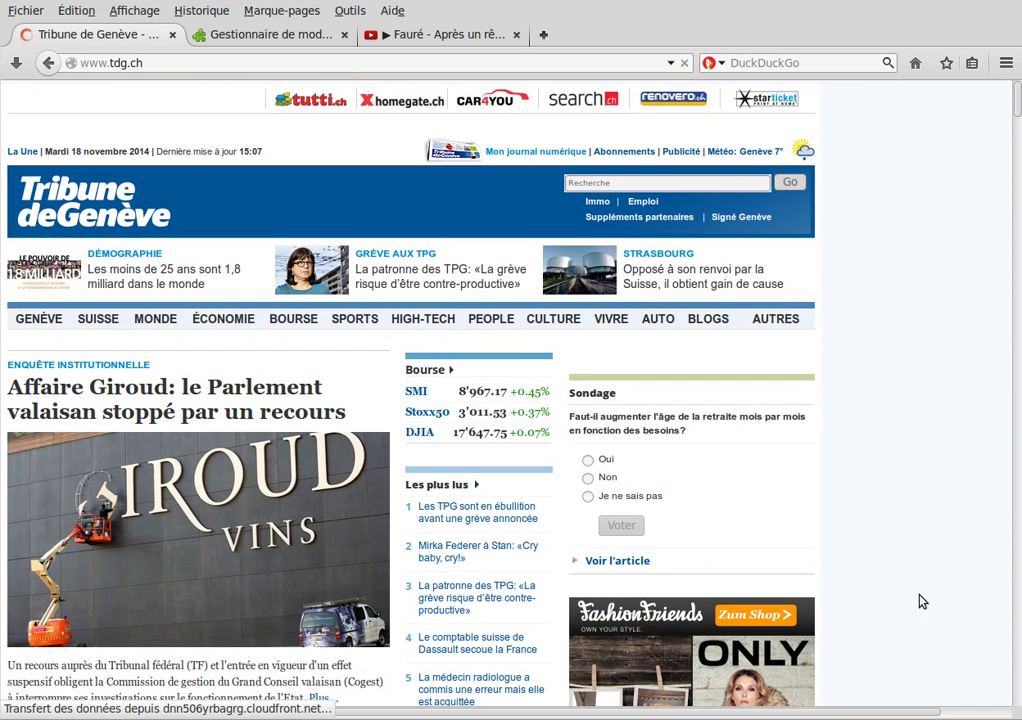
right_click(903, 287)
left_click(885, 221)
scroll(897, 341, "down", 4)
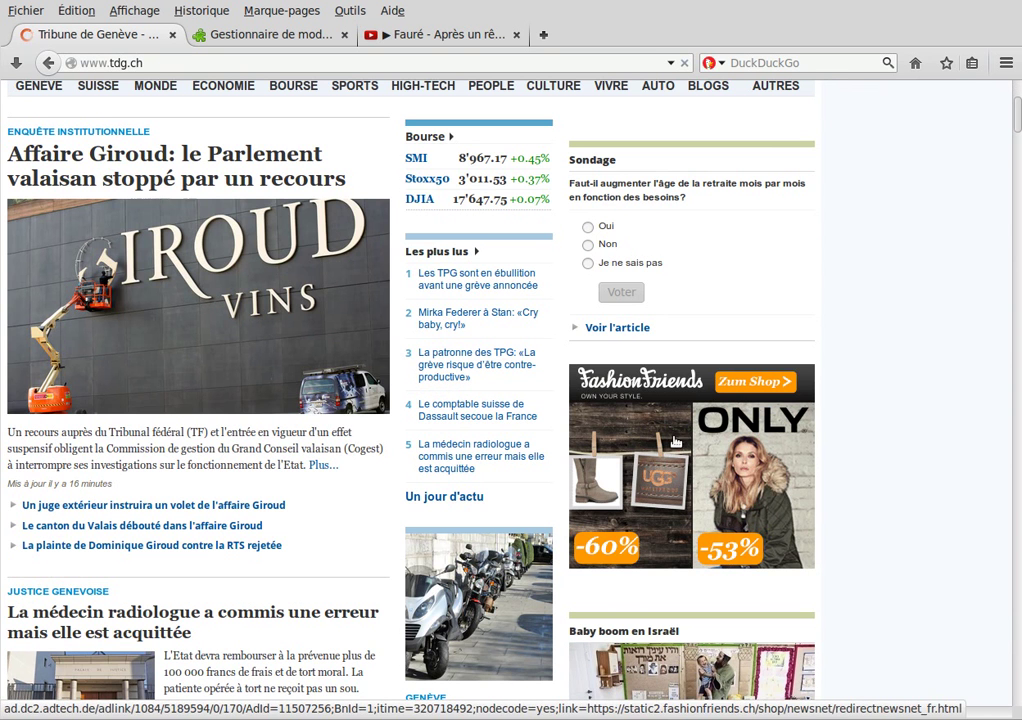
left_click(516, 35)
- Search the available add-ons for "adblock" and install Adblock Plus 2.6.6
left_click(248, 38)
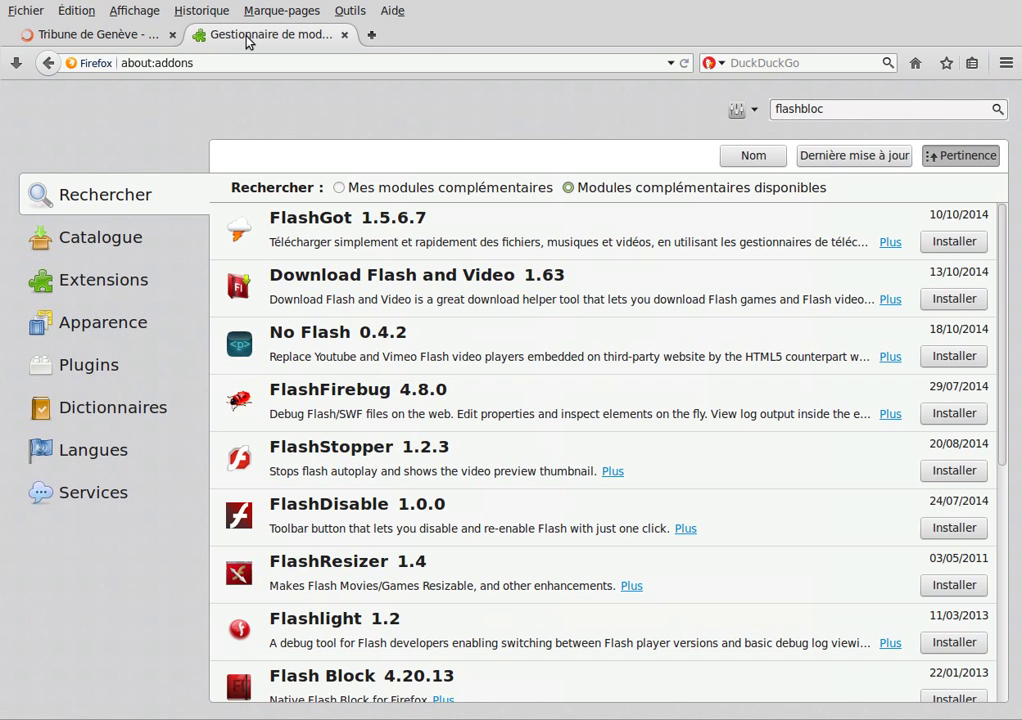
double_click(817, 108)
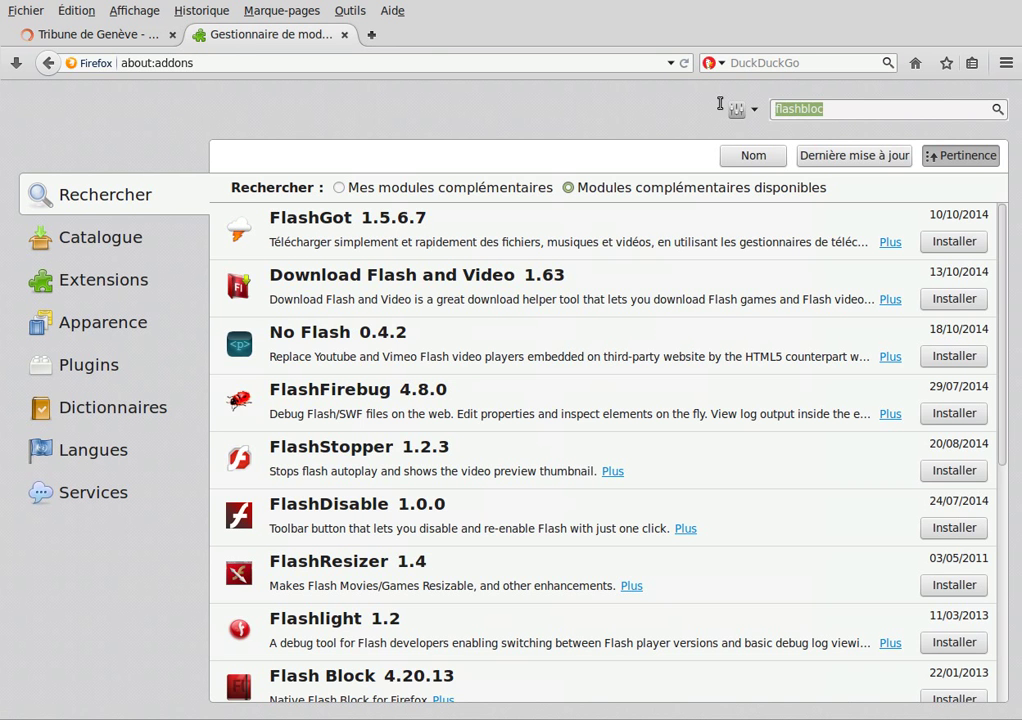
type("adbloc")
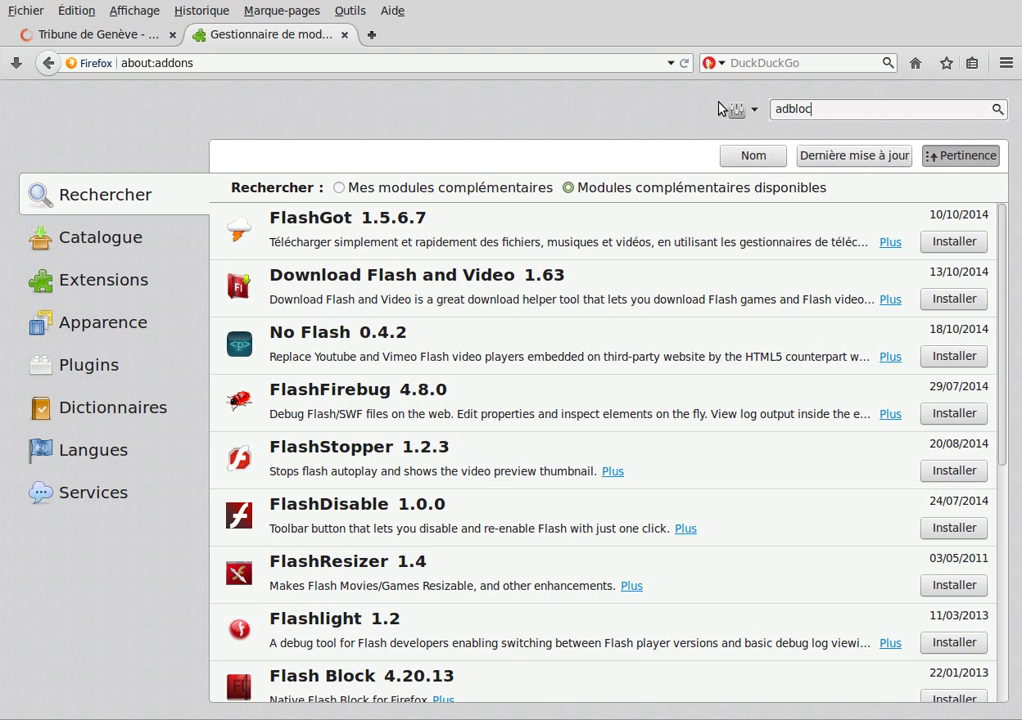
type("k")
key("Return")
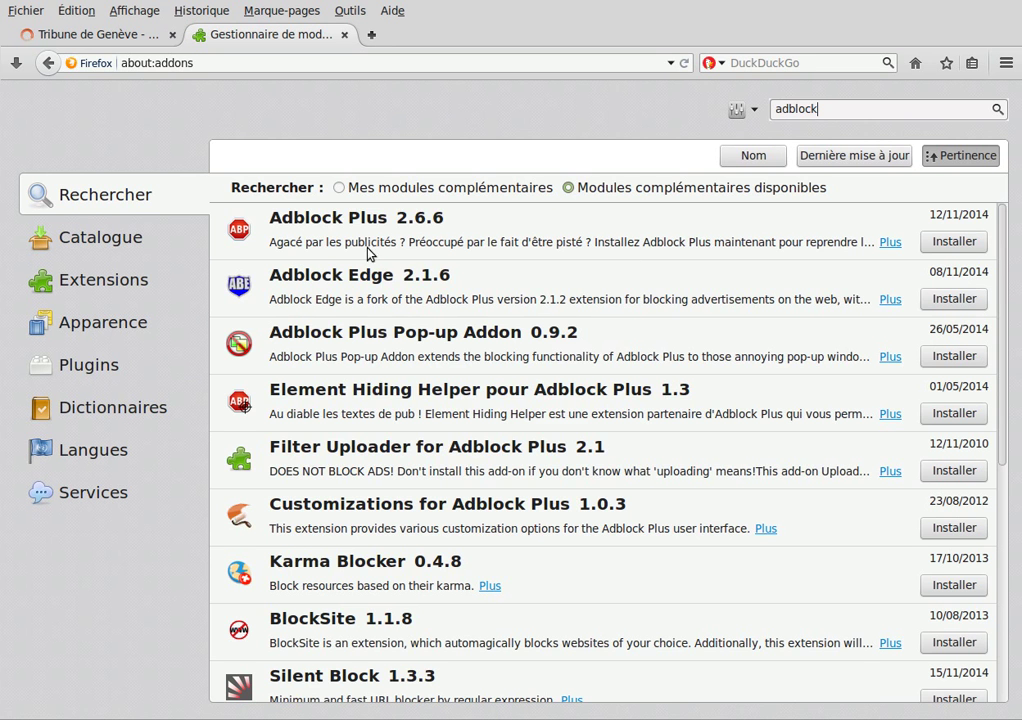
left_click(950, 242)
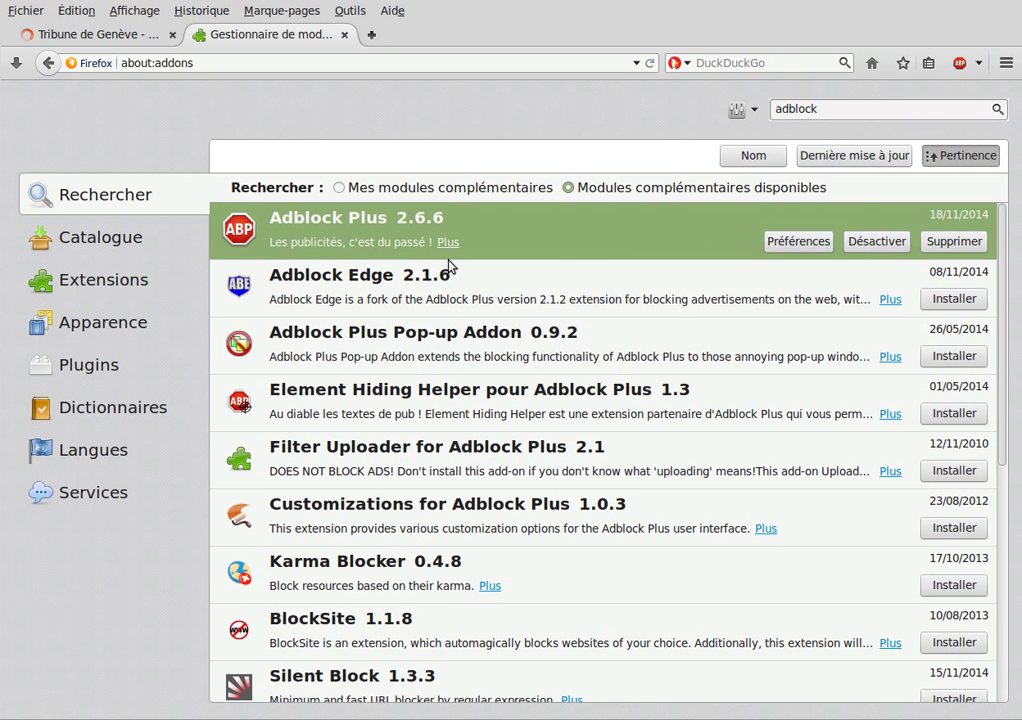
- Look through the Tribune de Genève page to check its former ad spaces with Adblock Plus installed
left_click(114, 40)
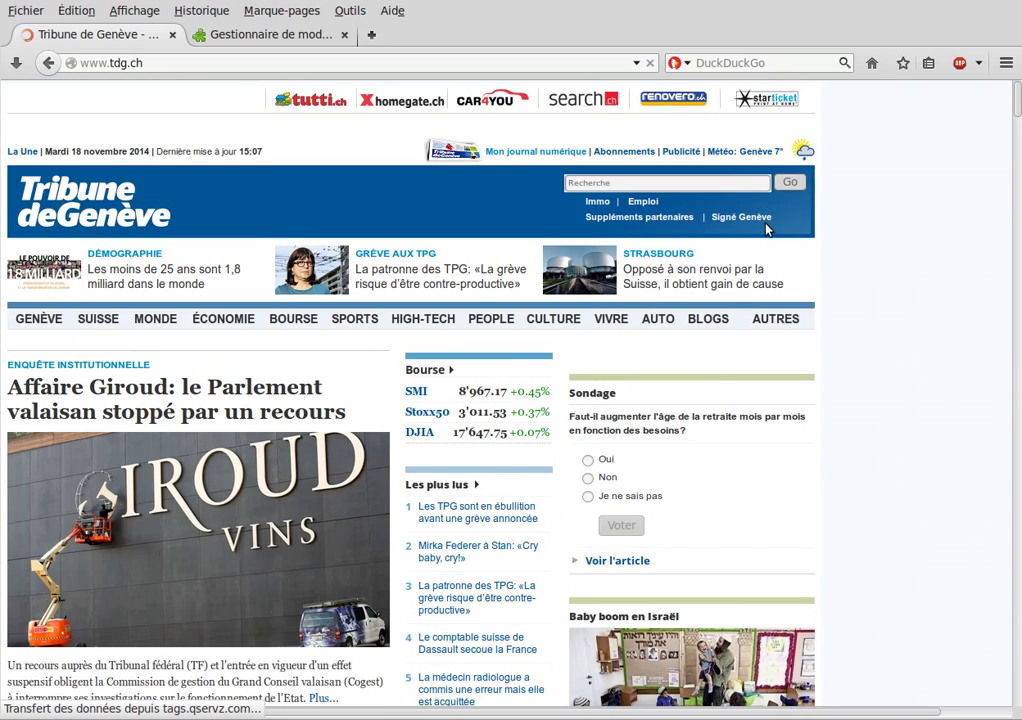
scroll(766, 229, "down", 3)
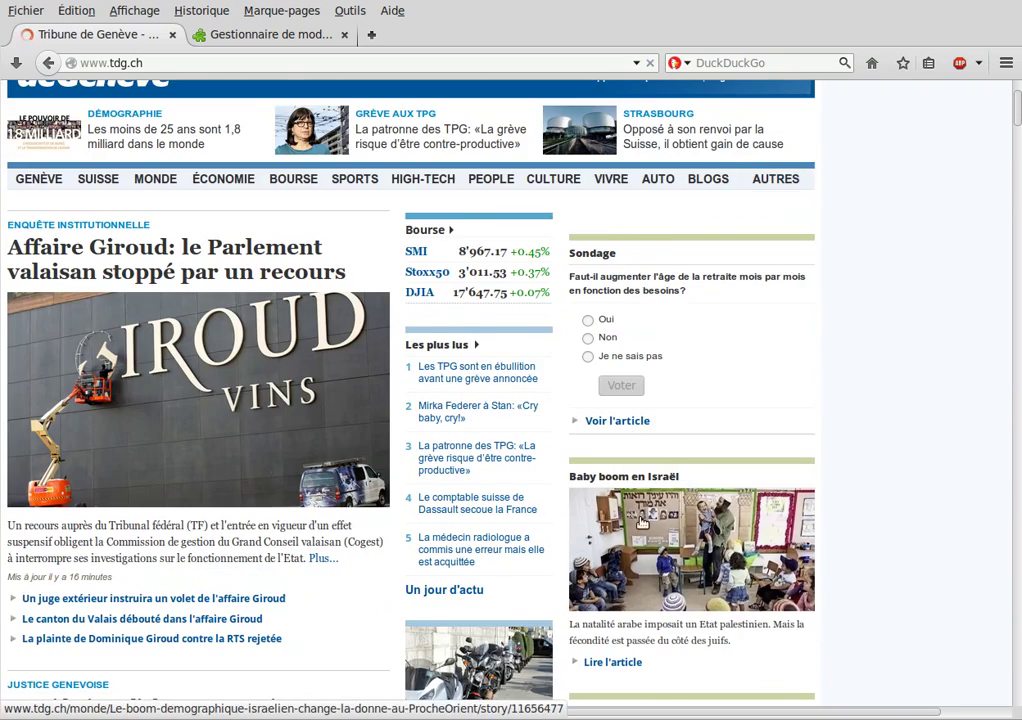
scroll(643, 521, "down", 10)
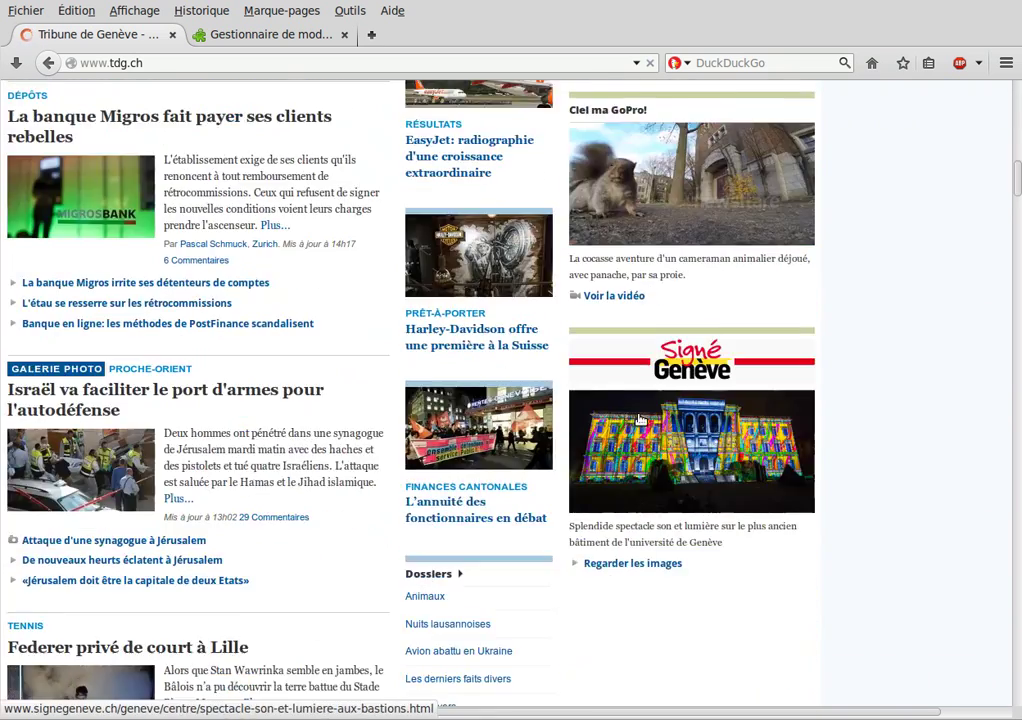
scroll(641, 419, "up", 10)
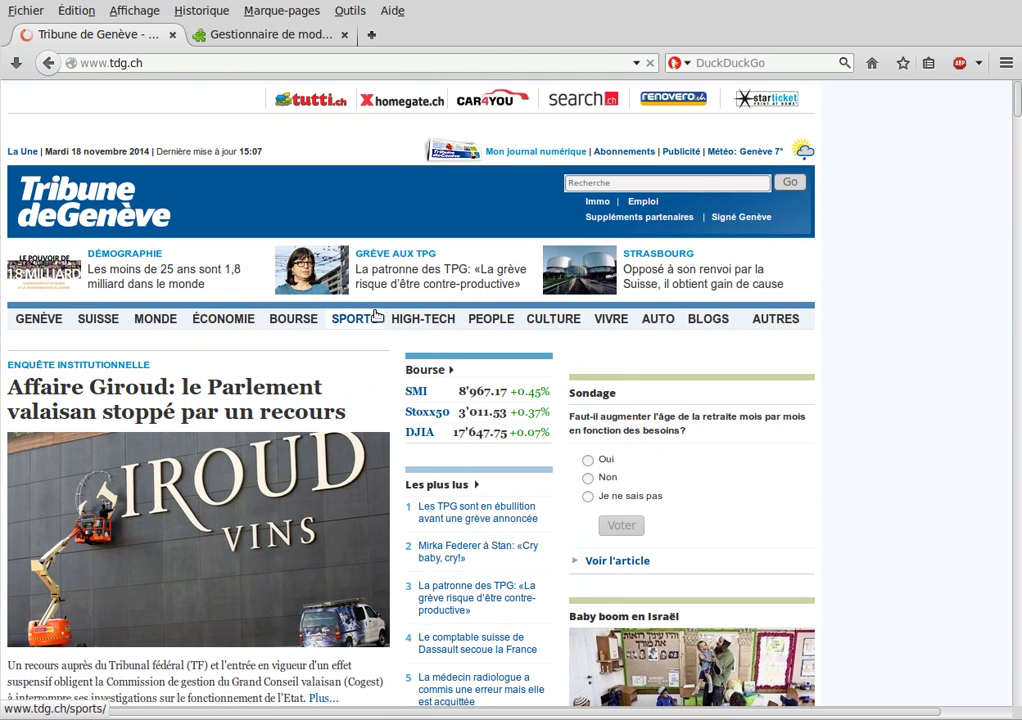